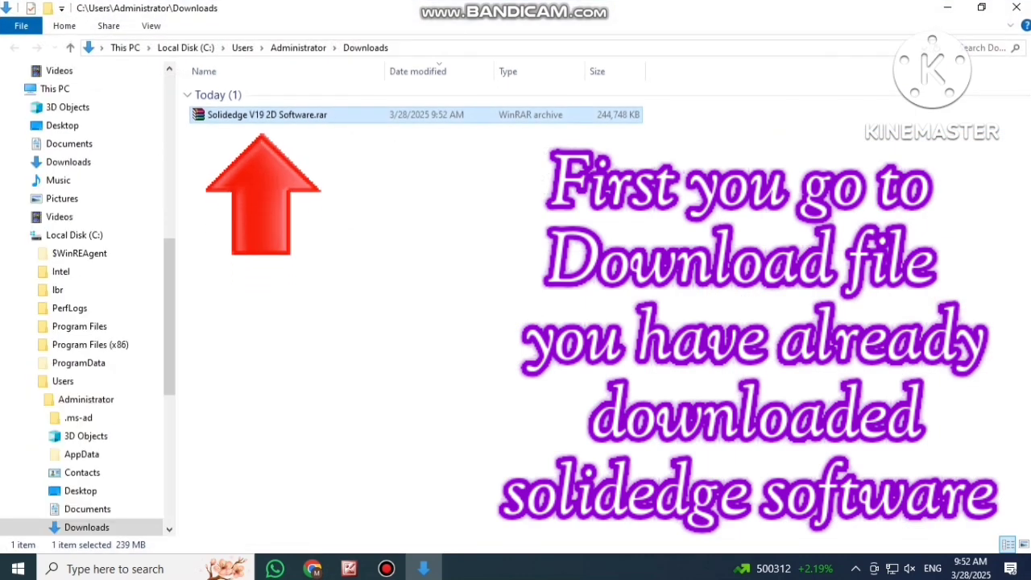
Extract Solidedge V19 2D Software.rar in Downloads into a folder of the same name and select that folder
{"action": "key", "text": "ctrl+space"}
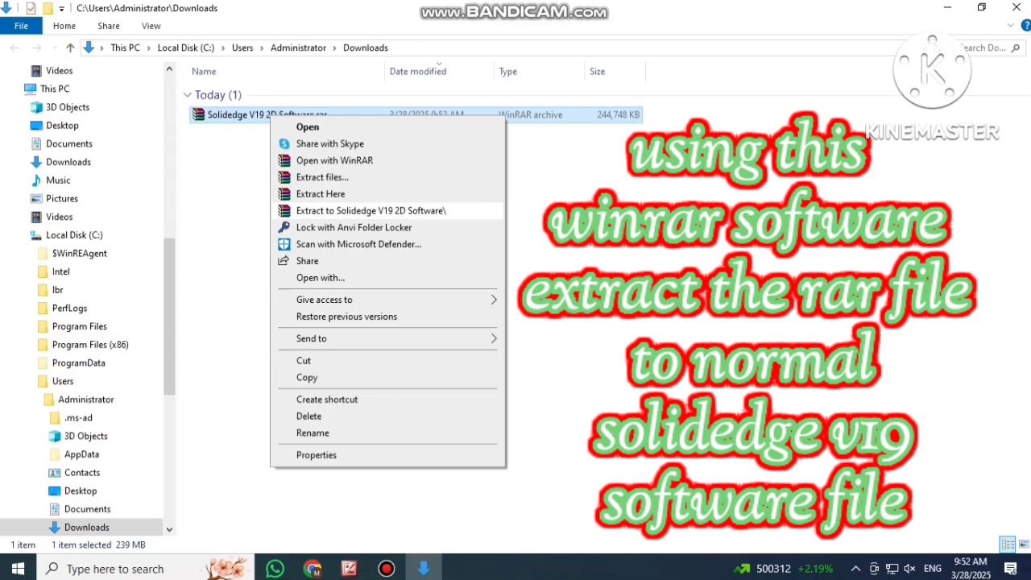
{"action": "left_click", "coordinate": [370, 210]}
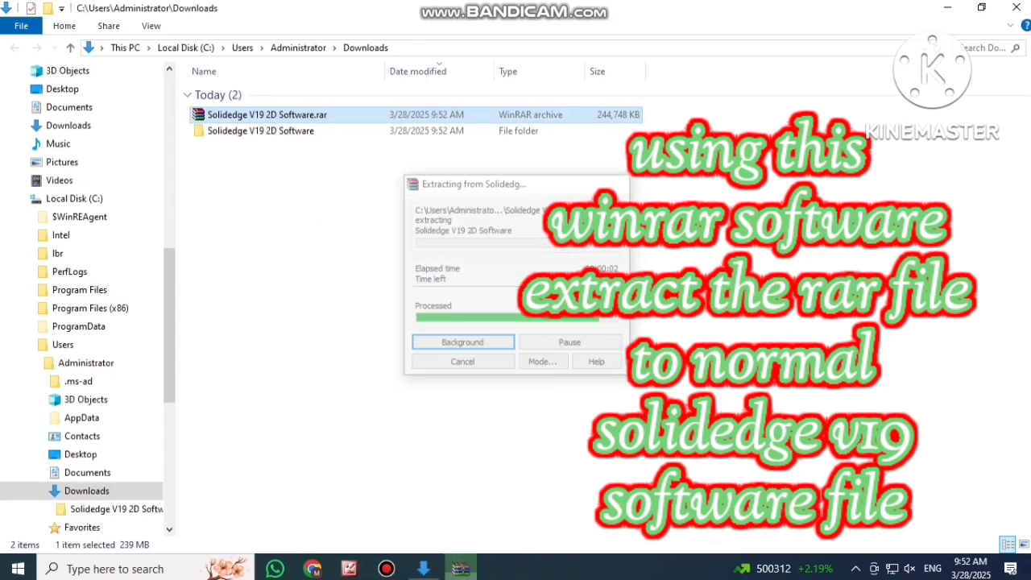
{"action": "left_click", "coordinate": [261, 130]}
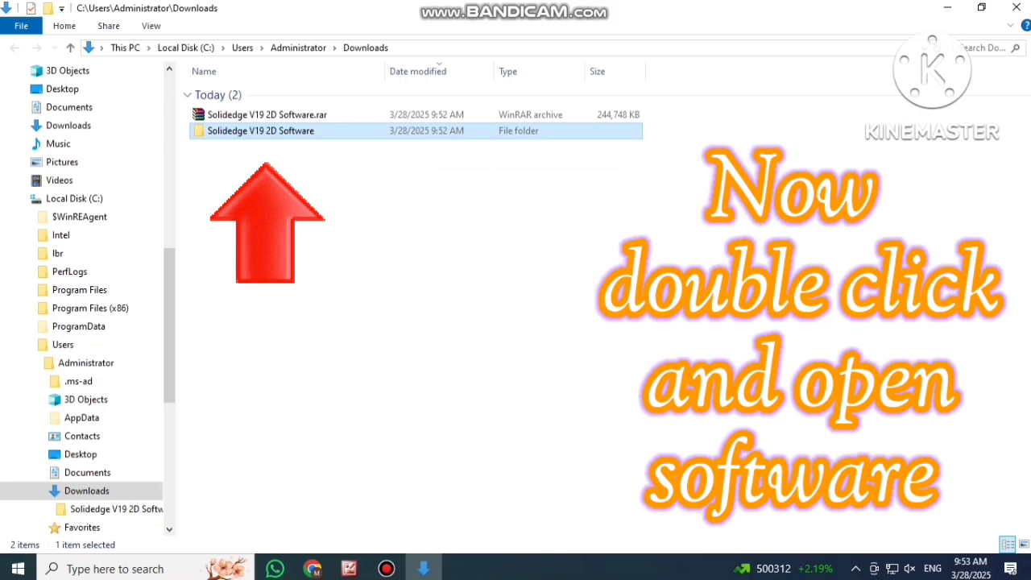
Open the extracted Solidedge V19 2D Software folder and launch setup.exe
{"action": "double_click", "coordinate": [261, 130]}
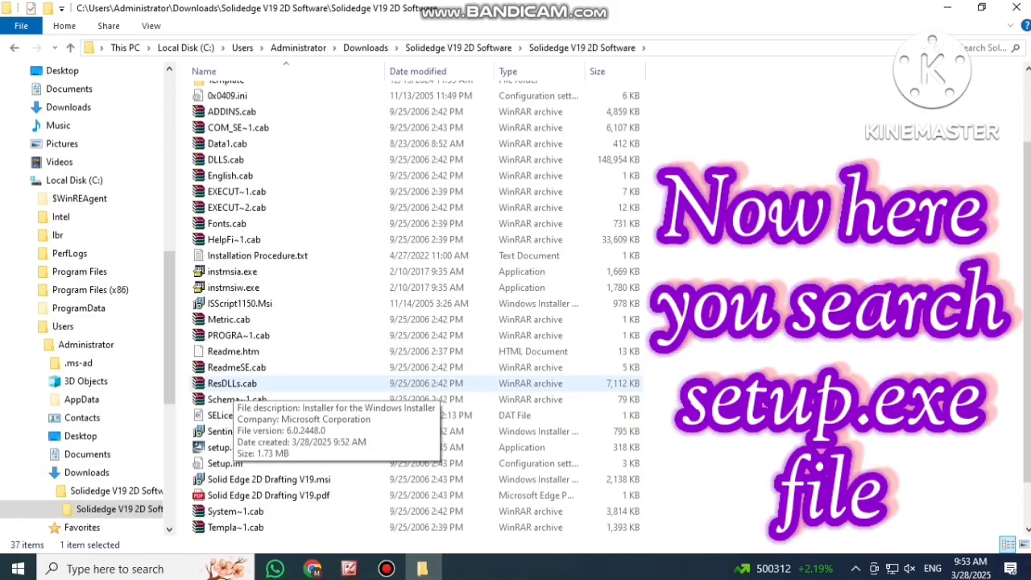
{"action": "scroll", "coordinate": [234, 385], "scroll_direction": "down", "scroll_amount": 1}
{"action": "left_click", "coordinate": [227, 399]}
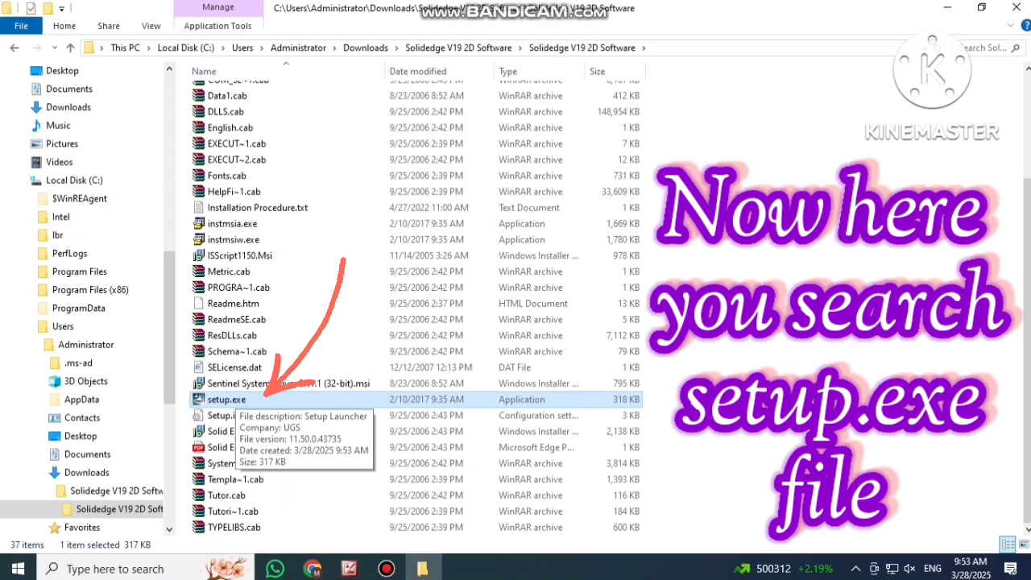
{"action": "double_click", "coordinate": [227, 399]}
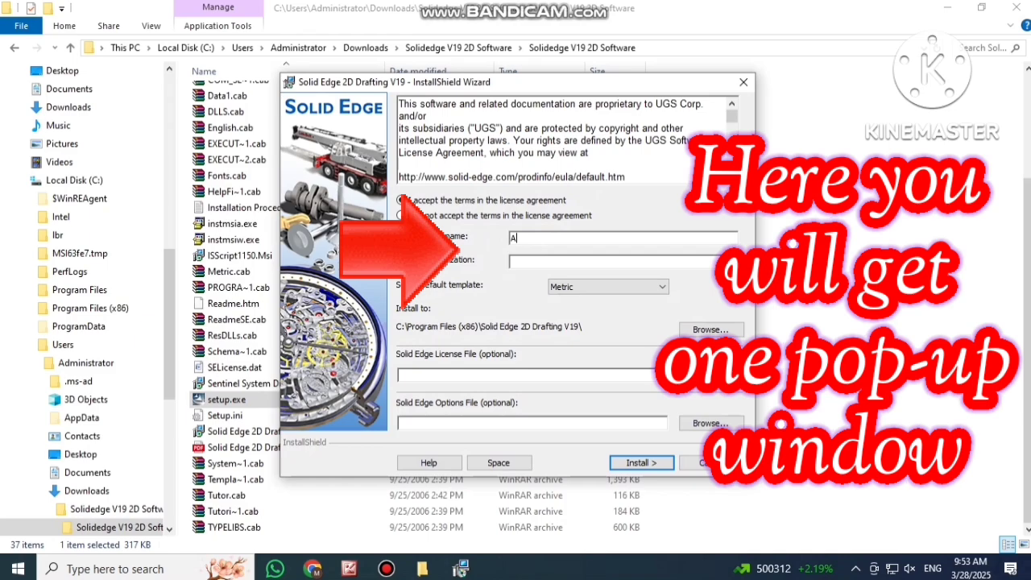
Fill in the installer's user name as ABCDE and the organization as 12345
{"action": "type", "text": "ABCD"}
{"action": "type", "text": "12345"}
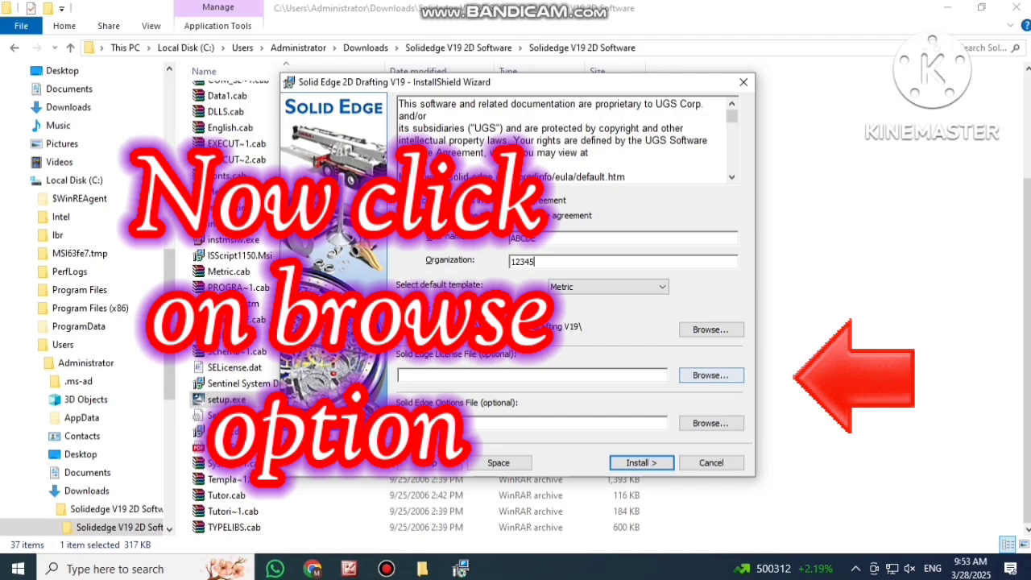
Load SELicense.dat from the License V19 folder of the extracted software as the Solid Edge license file and start the installation
{"action": "left_click", "coordinate": [711, 375]}
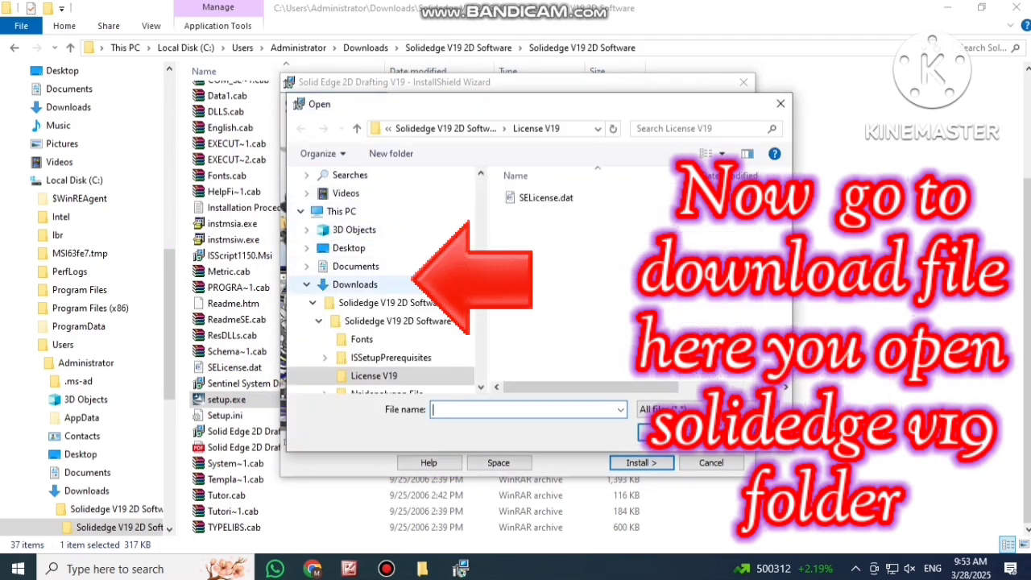
{"action": "left_click", "coordinate": [354, 285]}
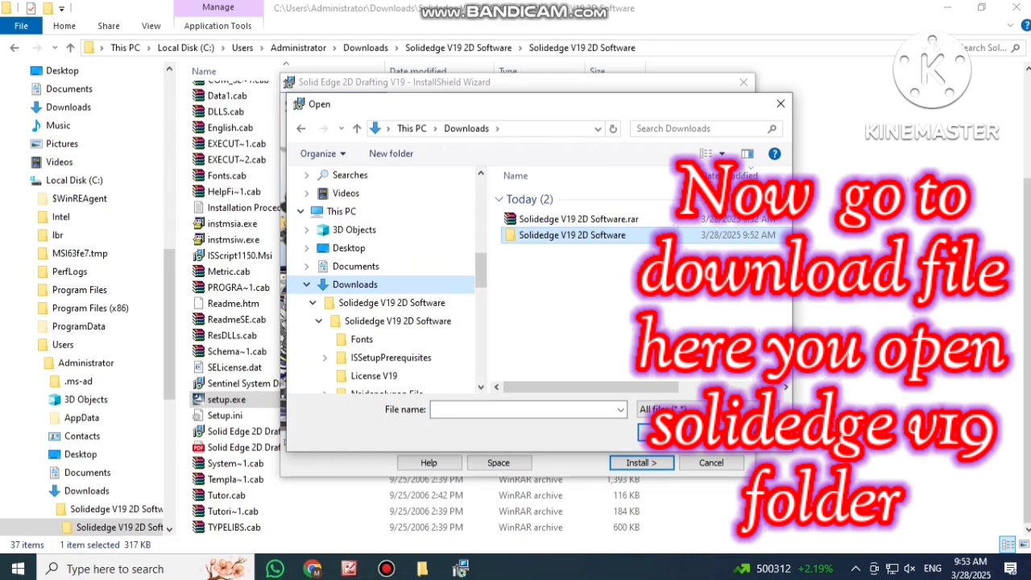
{"action": "double_click", "coordinate": [572, 234]}
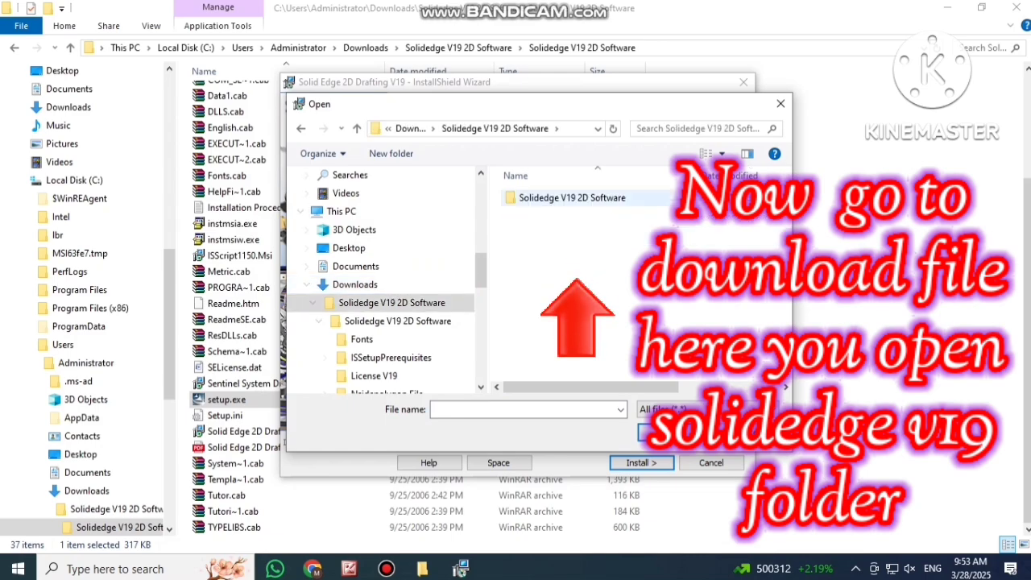
{"action": "double_click", "coordinate": [572, 198]}
{"action": "left_click", "coordinate": [675, 229]}
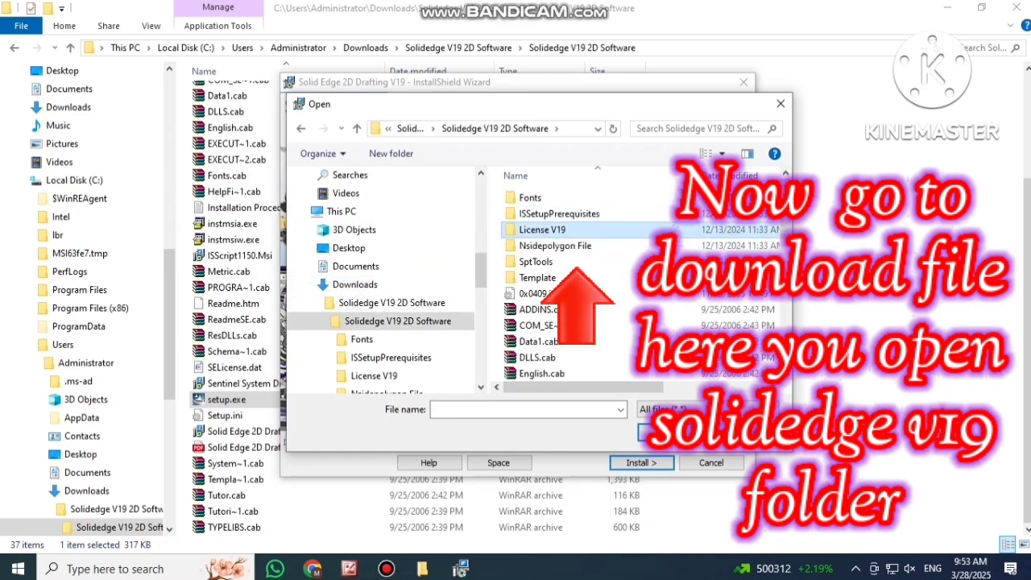
{"action": "key", "text": "Return"}
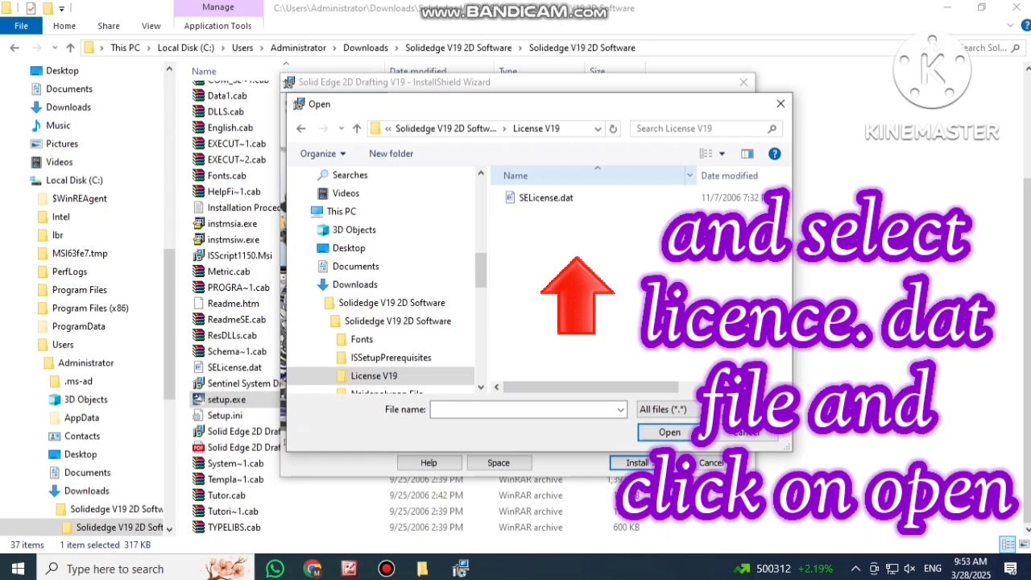
{"action": "left_click", "coordinate": [545, 197]}
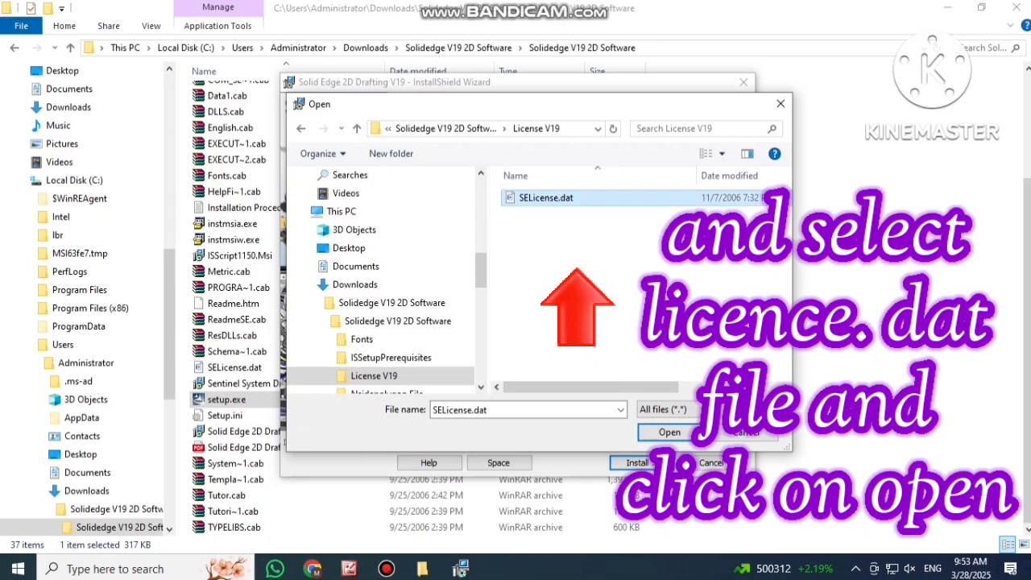
{"action": "key", "text": "Return"}
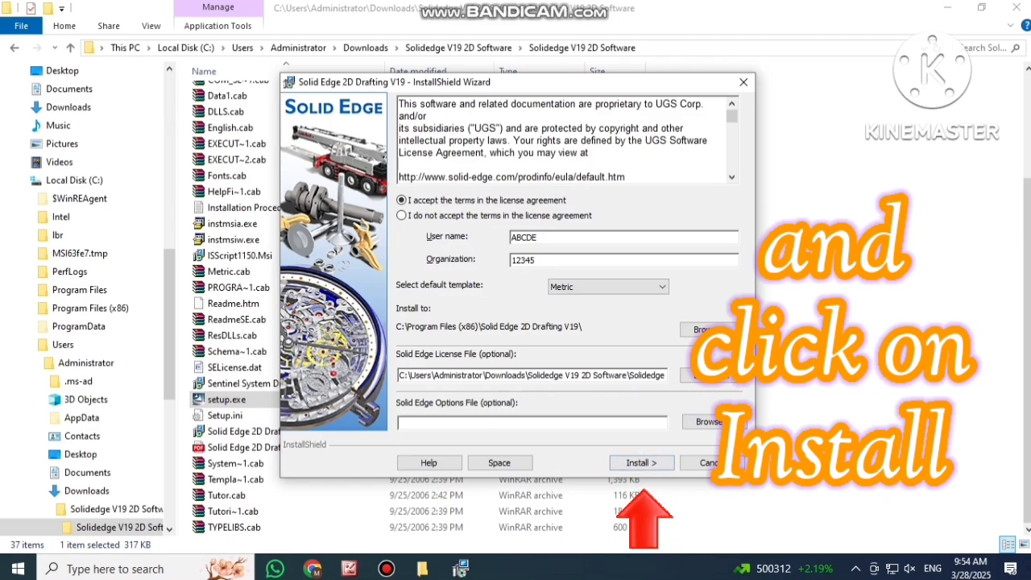
{"action": "left_click", "coordinate": [641, 462]}
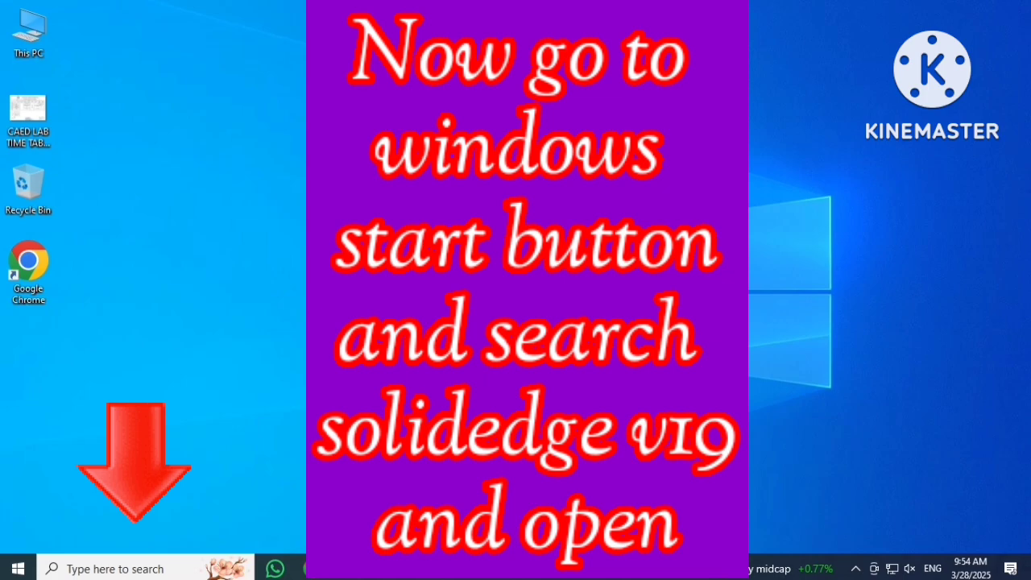
Search Windows for Solid Edge V19 and open it with a new draft drawing
{"action": "left_click", "coordinate": [133, 568]}
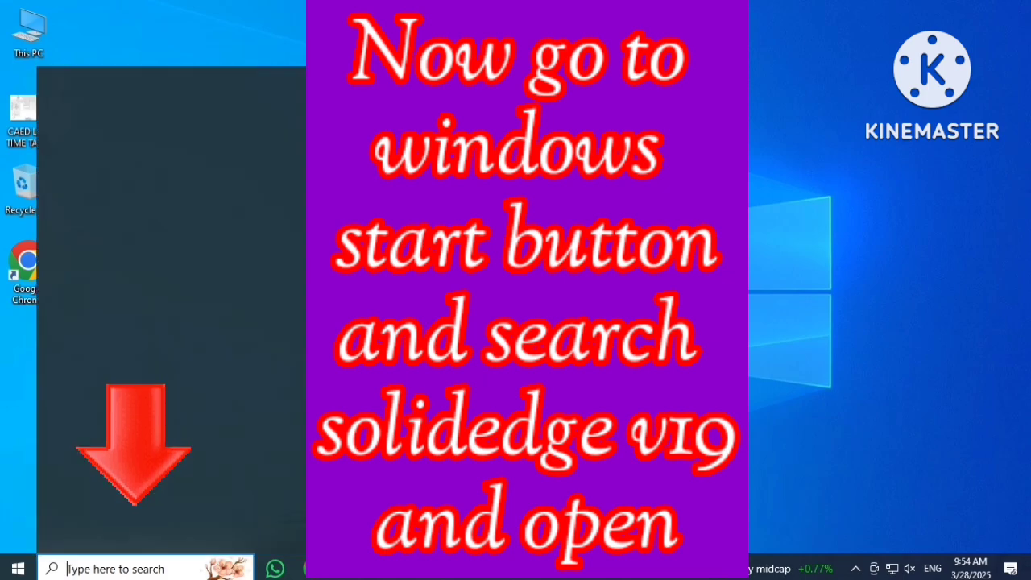
{"action": "type", "text": "s"}
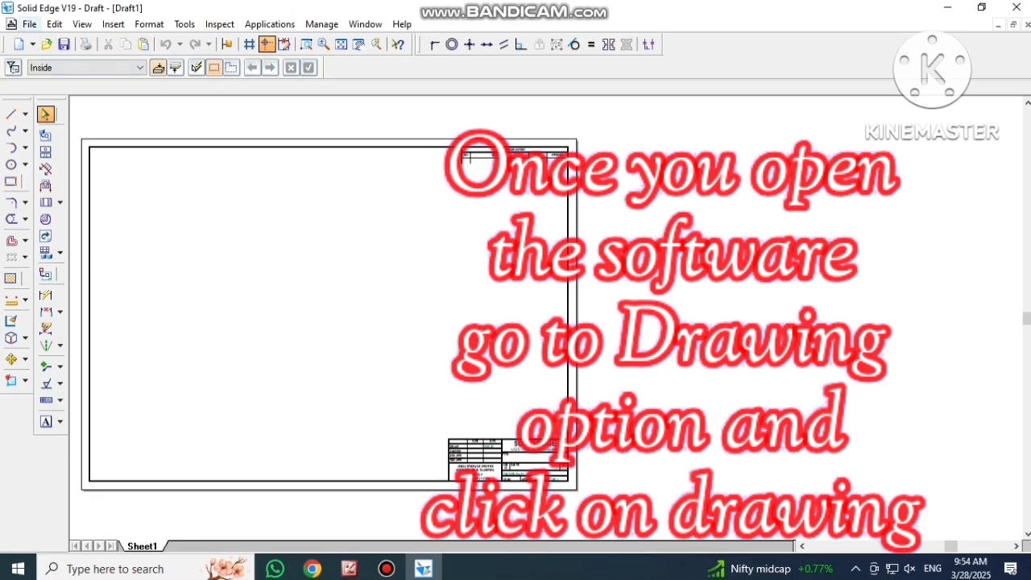
Set the background sheet to A4-Sheet in the drawing's sheet setup
{"action": "left_click", "coordinate": [29, 23]}
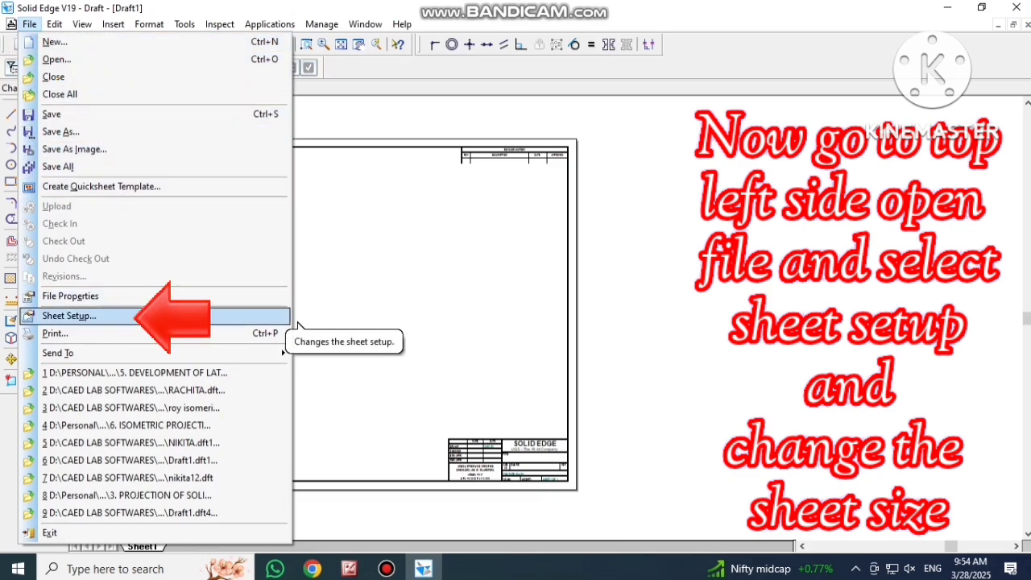
{"action": "left_click", "coordinate": [69, 316]}
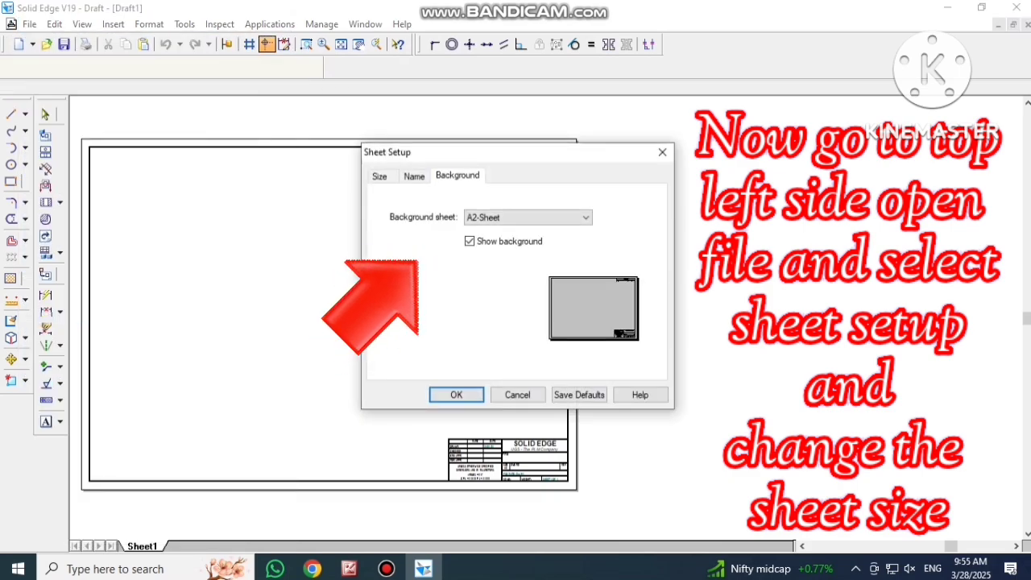
{"action": "left_click", "coordinate": [379, 177]}
{"action": "key", "text": "ctrl+Tab"}
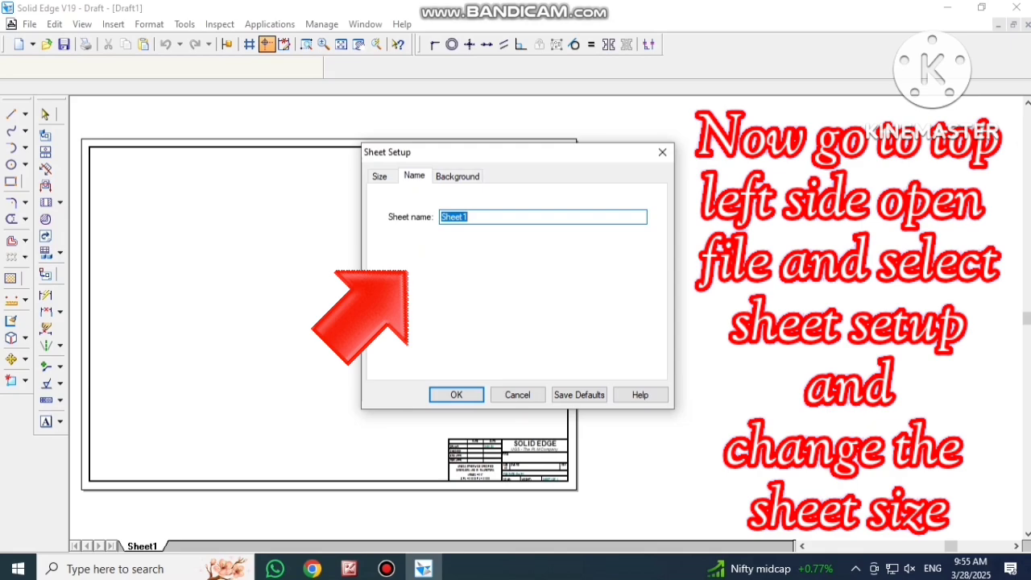
{"action": "key", "text": "ctrl+Tab"}
{"action": "key", "text": "Tab"}
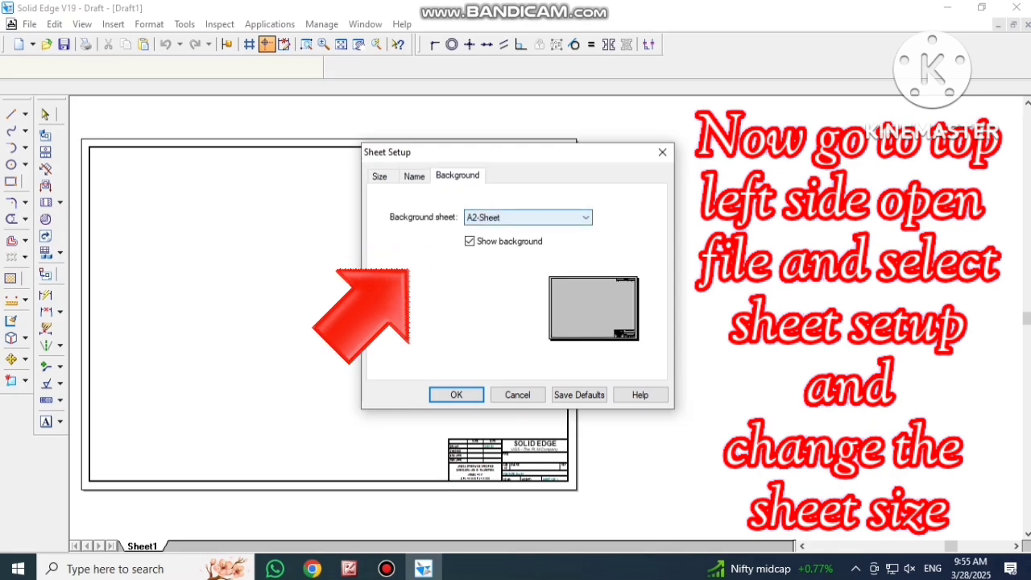
{"action": "left_click", "coordinate": [528, 217]}
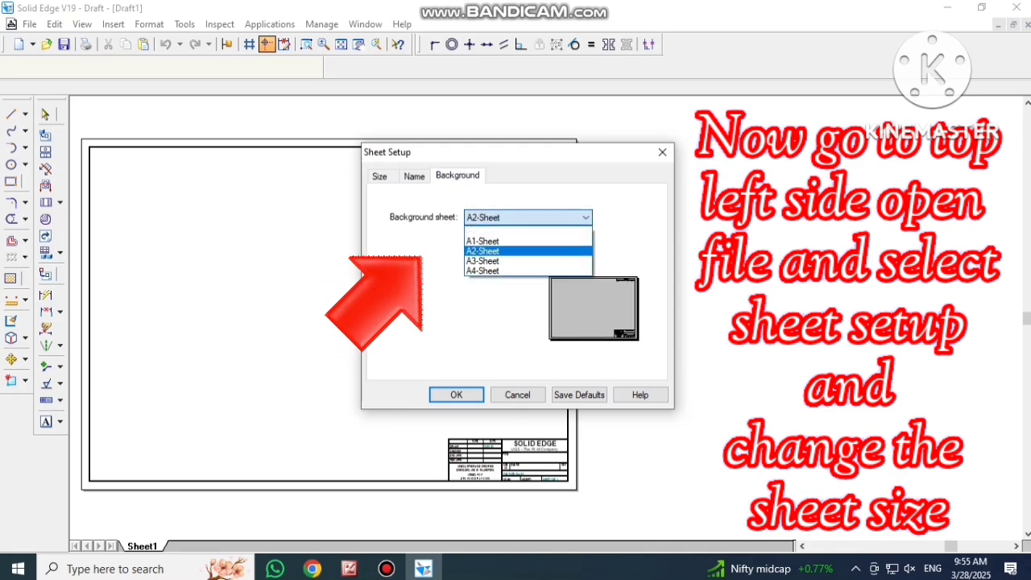
{"action": "key", "text": "Return"}
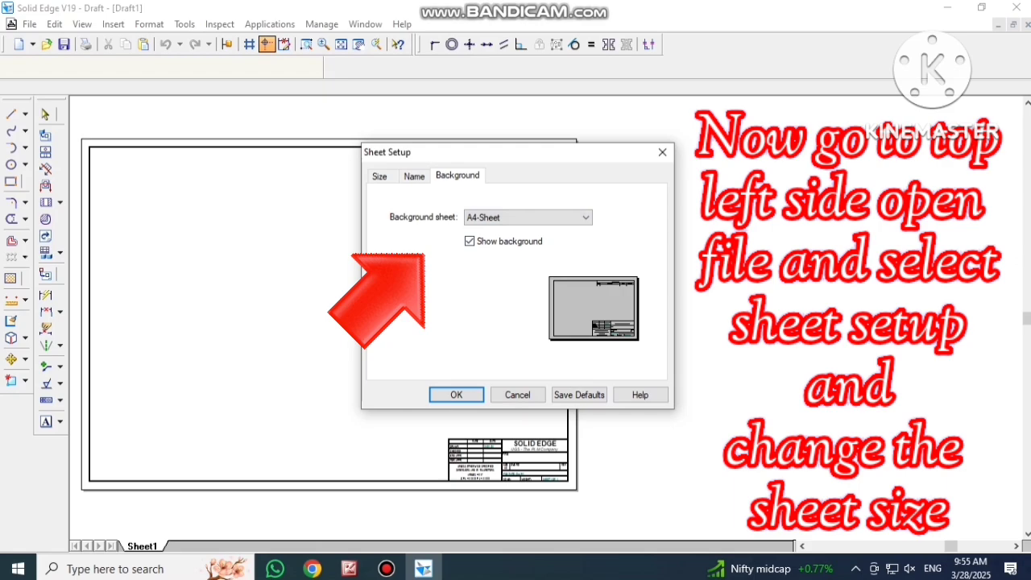
Turn off the sheet's background display, save the sheet setup as defaults and apply it
{"action": "left_click", "coordinate": [469, 241]}
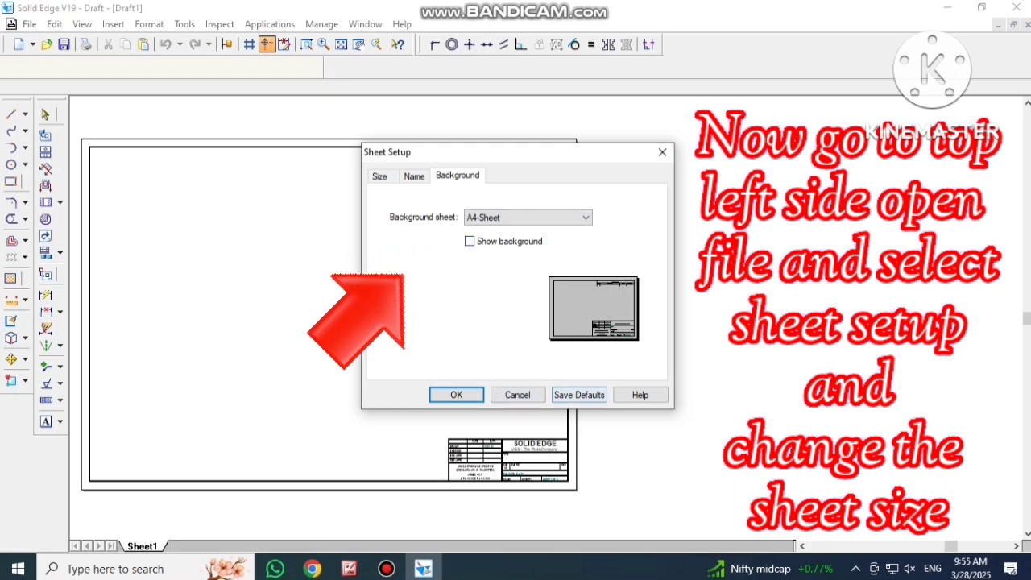
{"action": "left_click", "coordinate": [580, 395]}
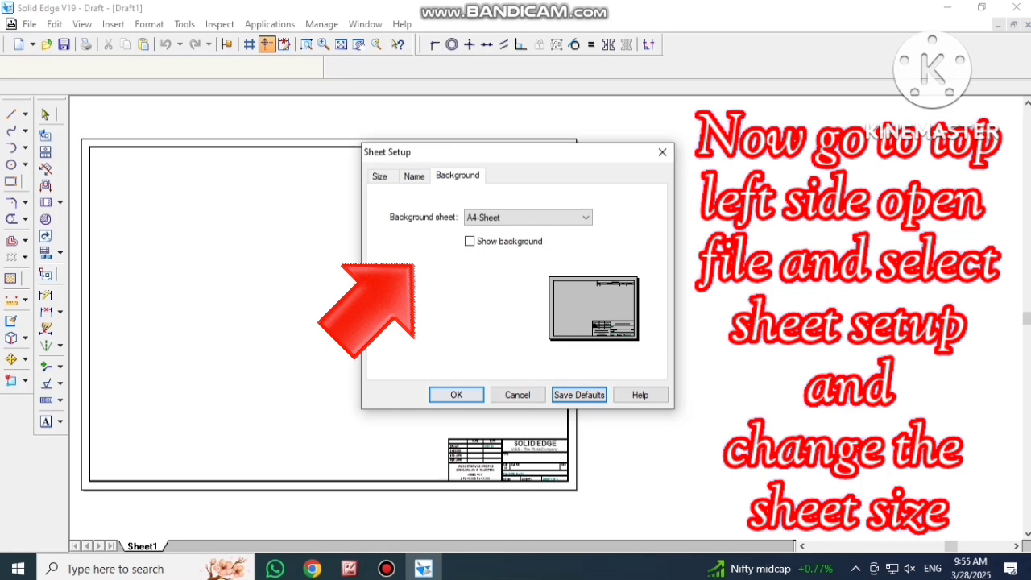
{"action": "left_click", "coordinate": [456, 395]}
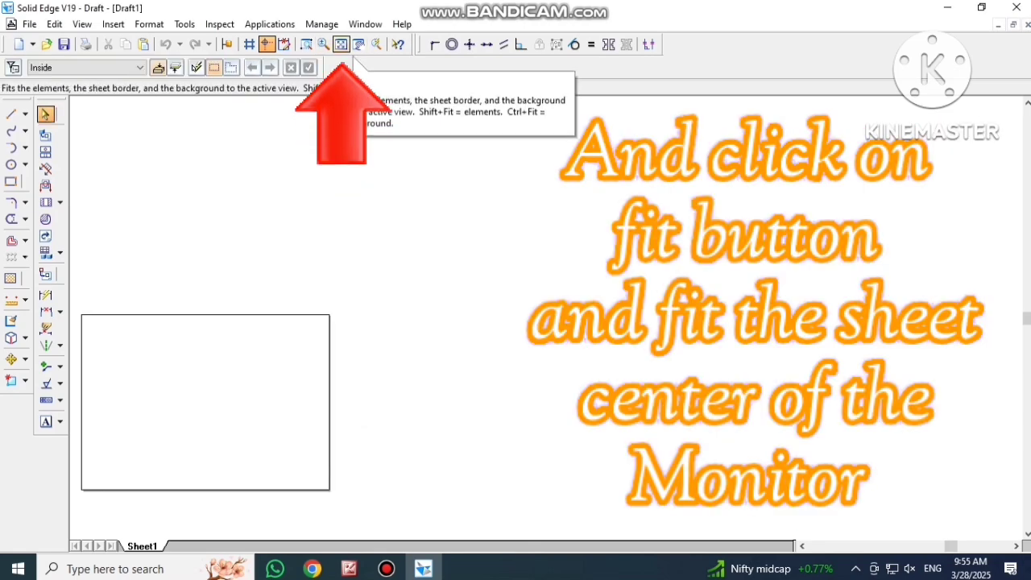
{"action": "left_click", "coordinate": [346, 46]}
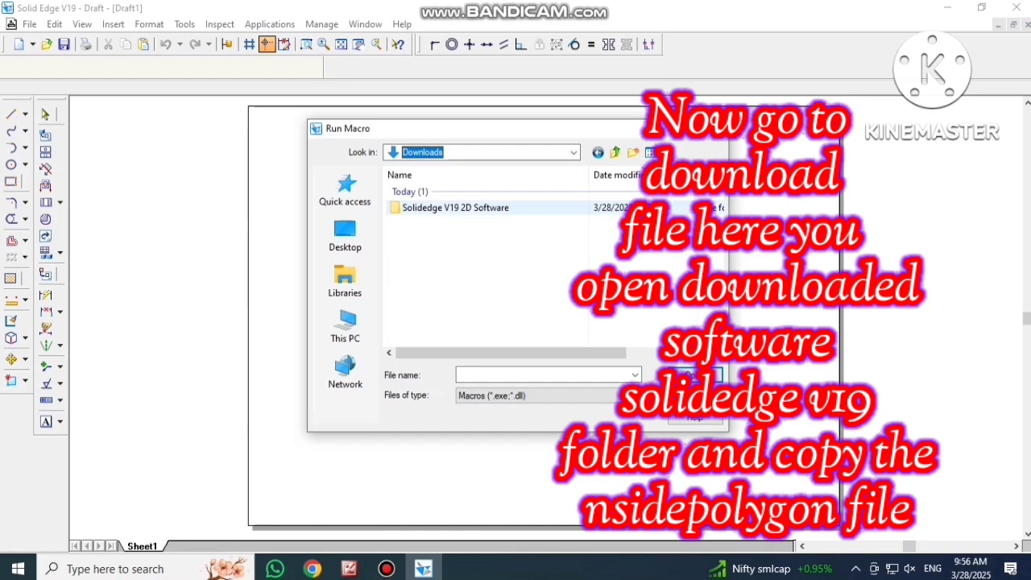
Copy the Nsidepolygon File folder from the extracted Solidedge V19 2D Software folder, using the Run Macro dialog
{"action": "double_click", "coordinate": [459, 208]}
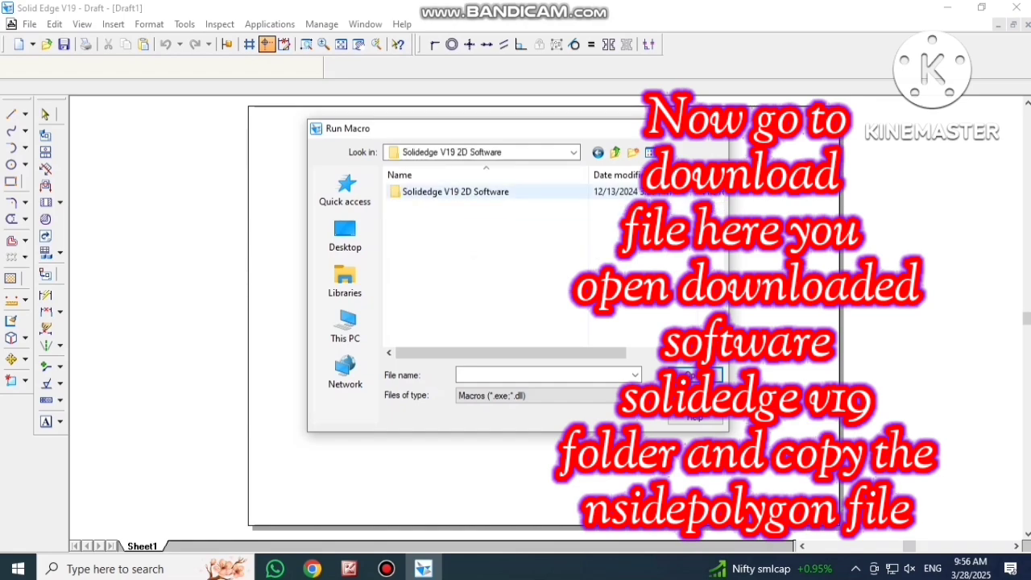
{"action": "double_click", "coordinate": [455, 192]}
{"action": "left_click", "coordinate": [438, 235]}
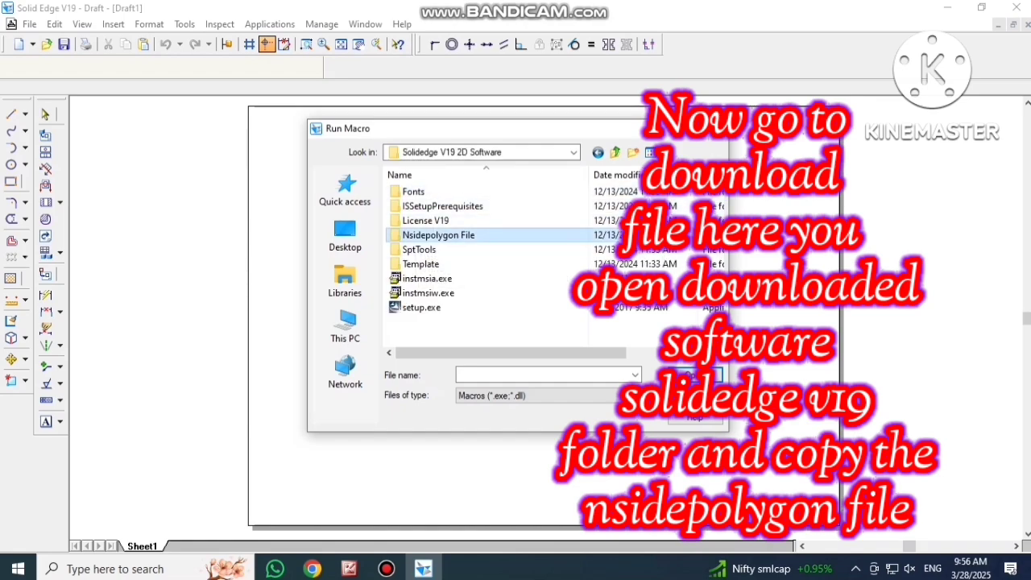
{"action": "right_click", "coordinate": [438, 234]}
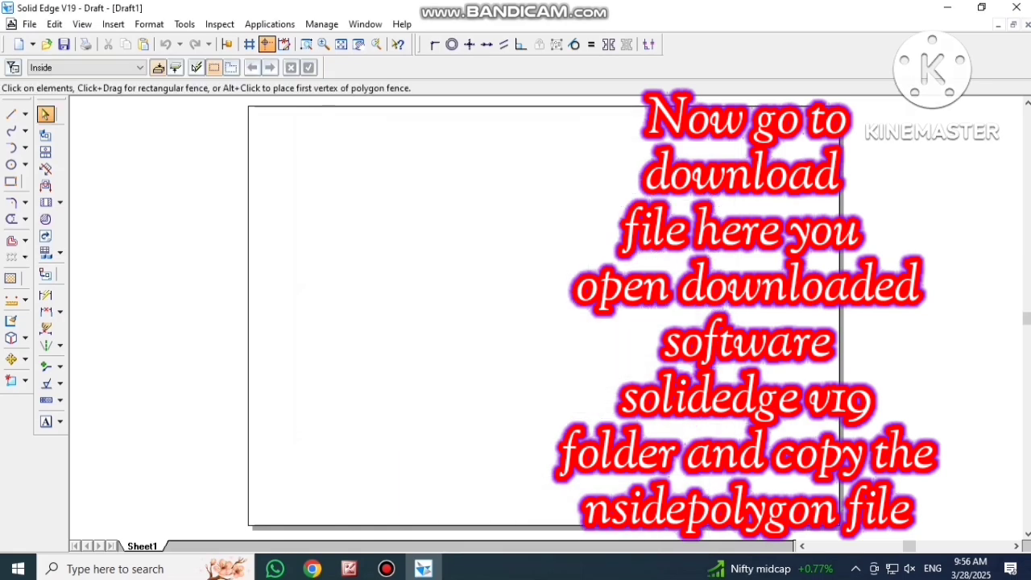
Paste the copied Nsidepolygon File folder into the Solid Edge 2D Drafting V19 program folder on Local Disk (C:) using the Run Macro dialog, and refresh the listing
{"action": "left_click", "coordinate": [270, 24]}
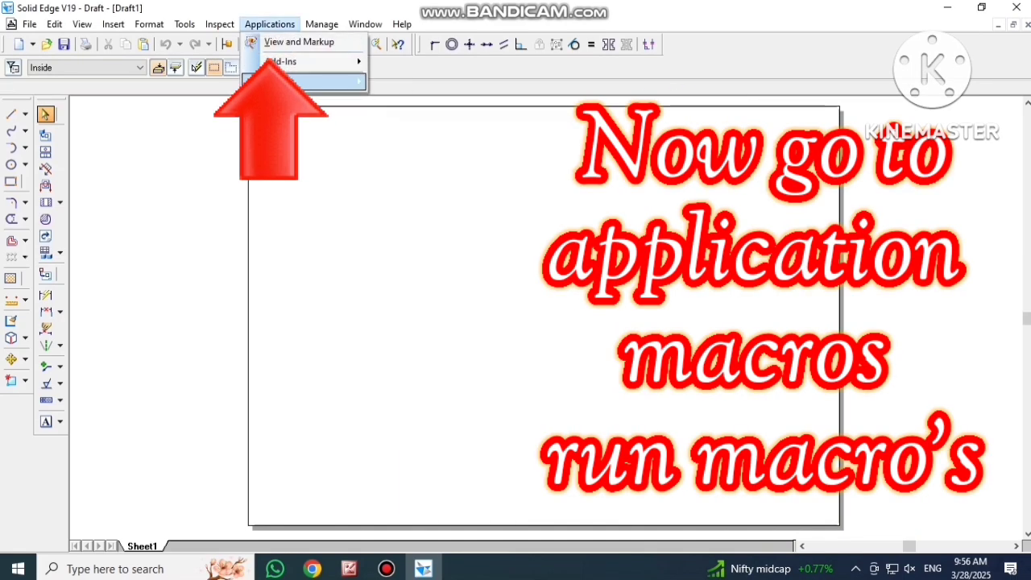
{"action": "mouse_move", "coordinate": [282, 81]}
{"action": "left_click", "coordinate": [419, 81]}
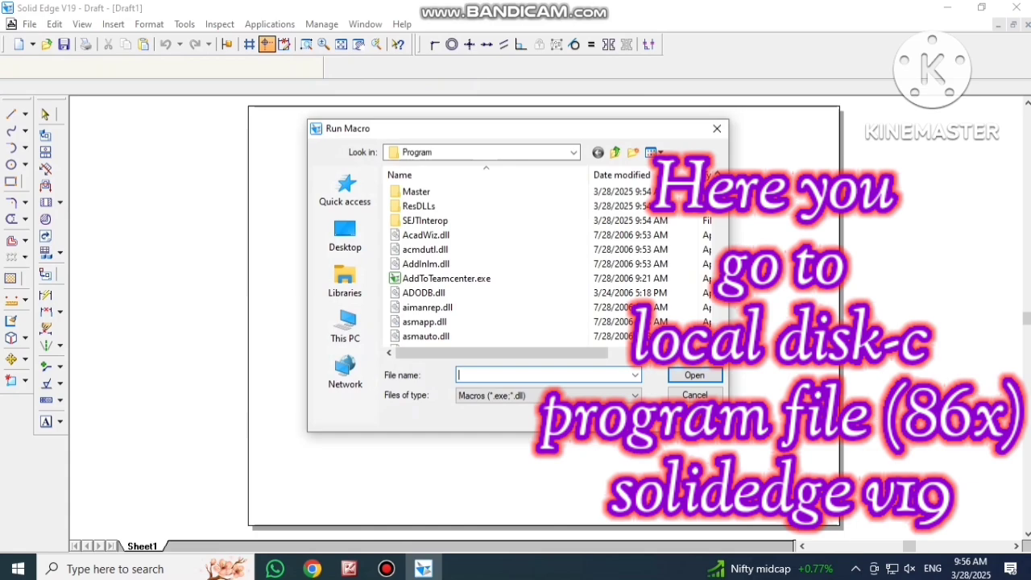
{"action": "left_click", "coordinate": [574, 152]}
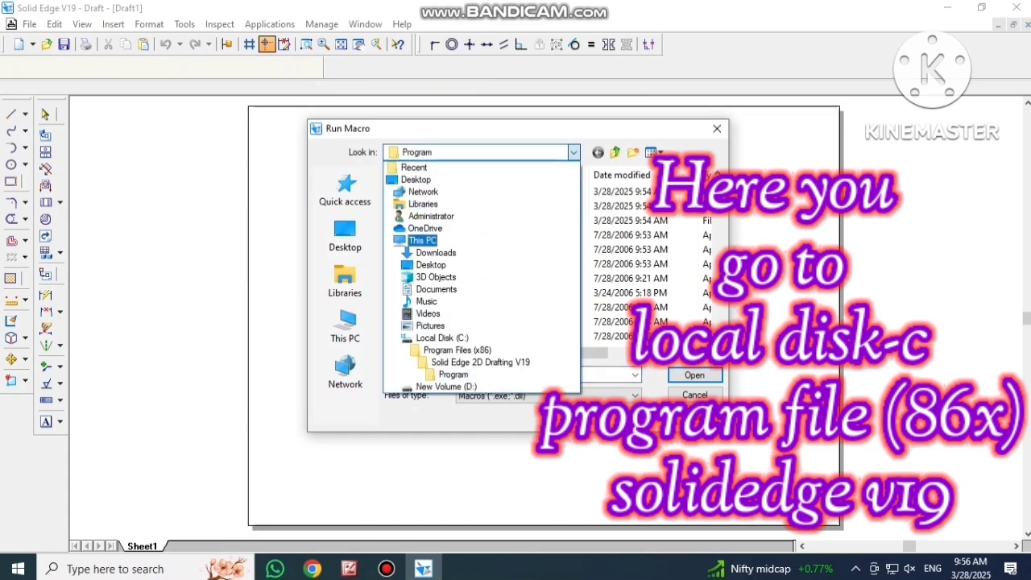
{"action": "left_click", "coordinate": [443, 338]}
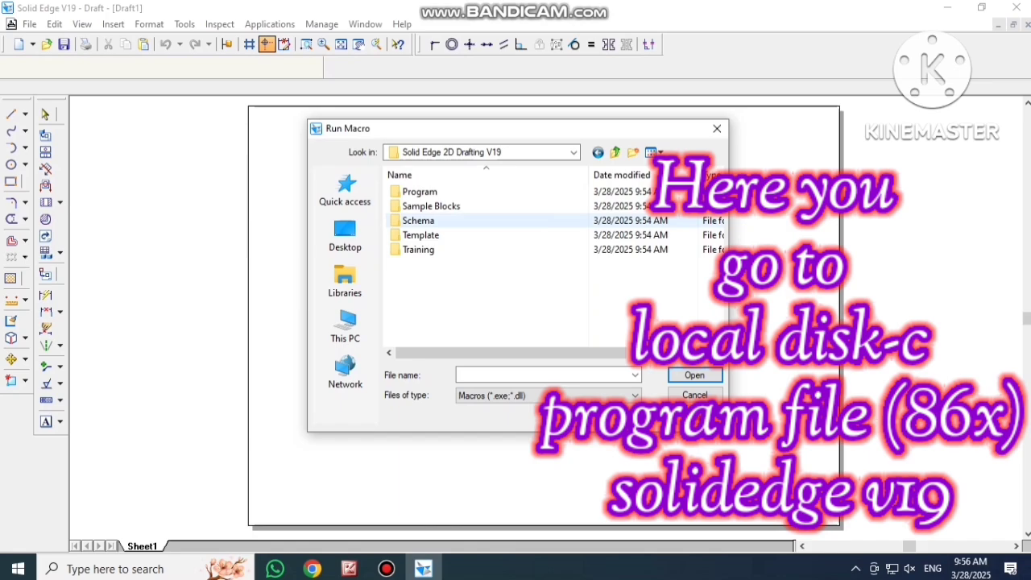
{"action": "right_click", "coordinate": [472, 261]}
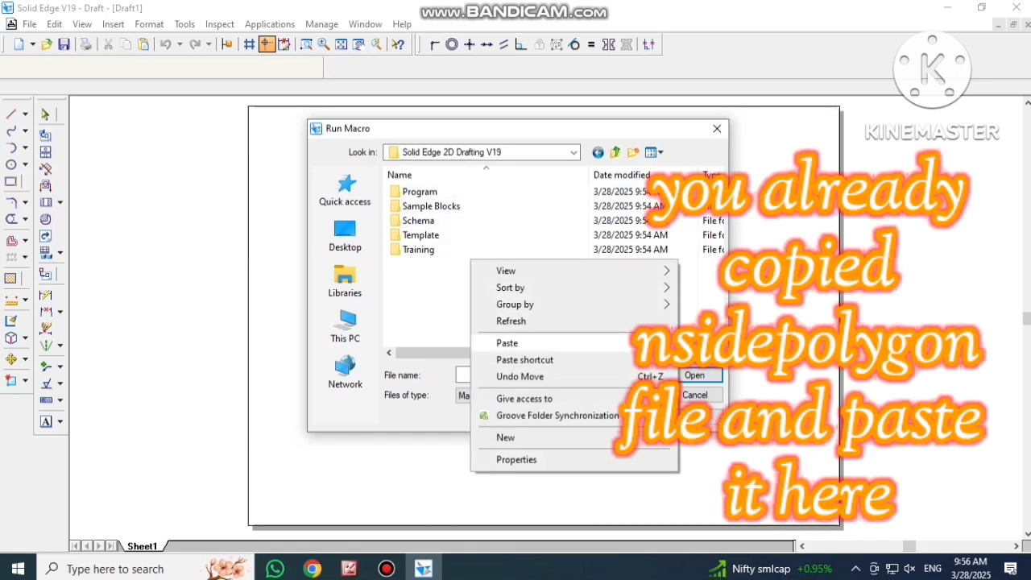
{"action": "left_click", "coordinate": [508, 344]}
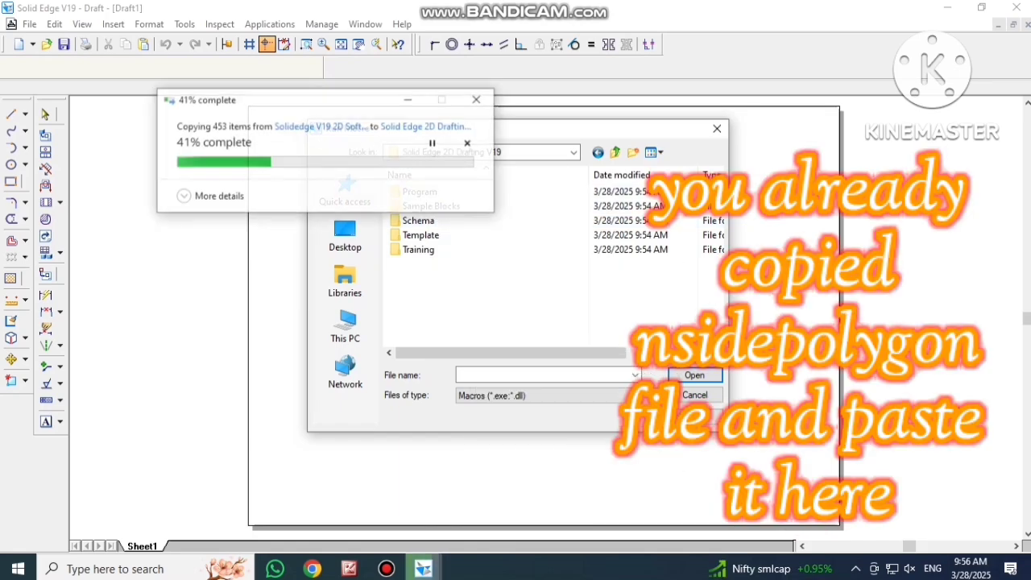
{"action": "right_click", "coordinate": [483, 299]}
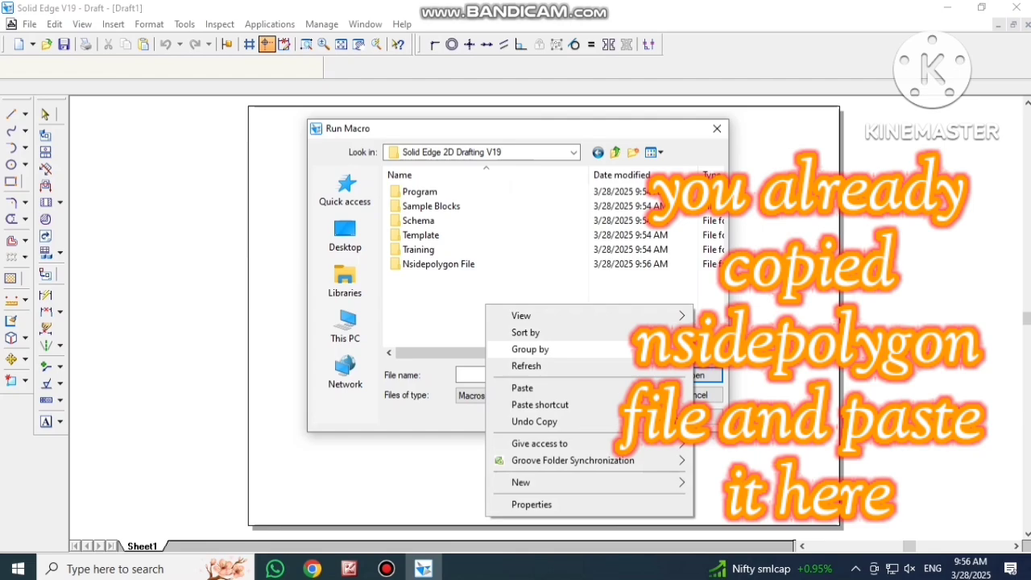
{"action": "left_click", "coordinate": [510, 365]}
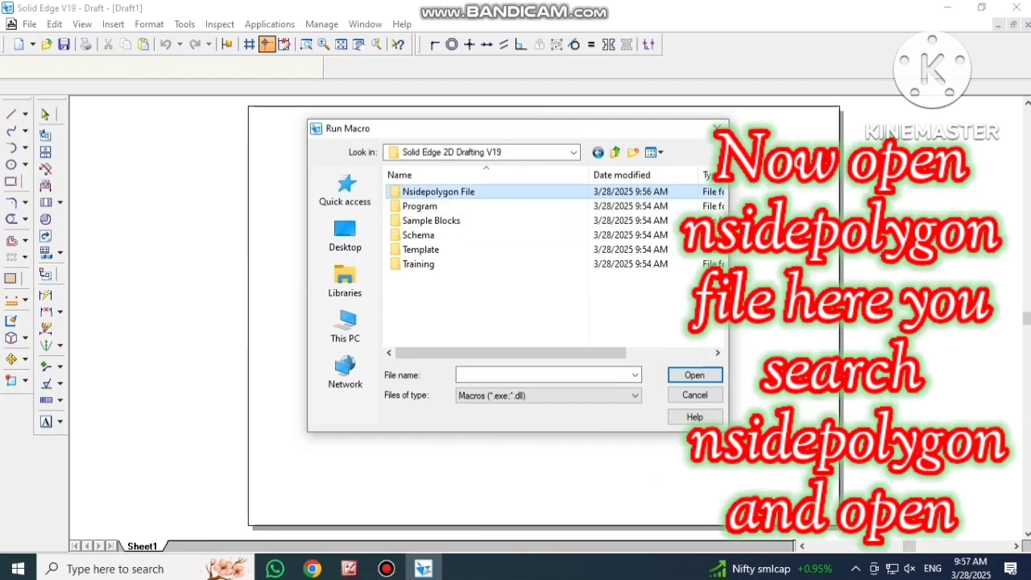
Run the nSidePolygon macro from the bin folder inside Nsidepolygon File > nSidePolygon
{"action": "double_click", "coordinate": [438, 191]}
{"action": "scroll", "coordinate": [548, 264], "scroll_direction": "down", "scroll_amount": 4}
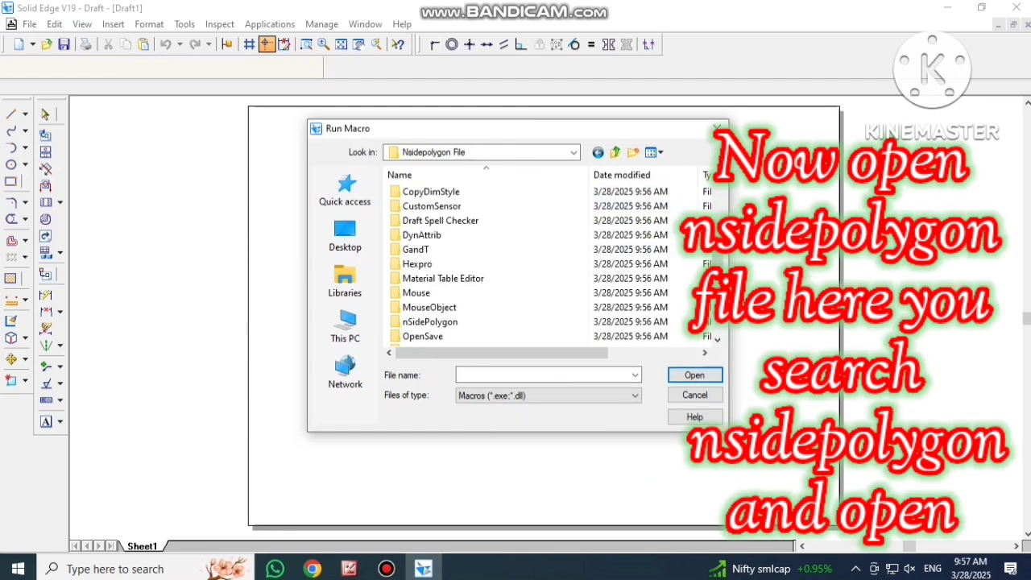
{"action": "double_click", "coordinate": [430, 249]}
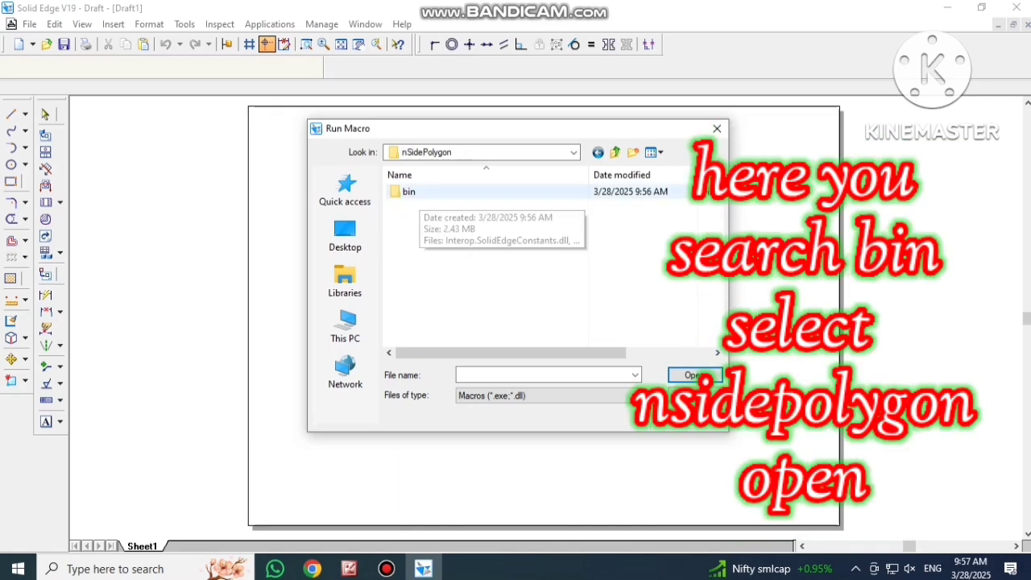
{"action": "double_click", "coordinate": [409, 191]}
{"action": "double_click", "coordinate": [427, 269]}
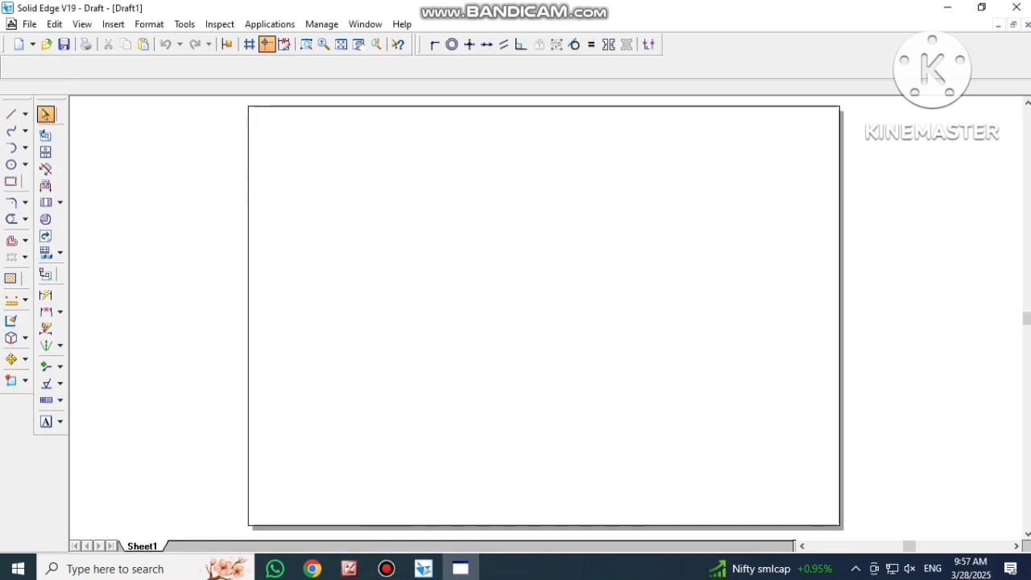
{"action": "left_click", "coordinate": [334, 292]}
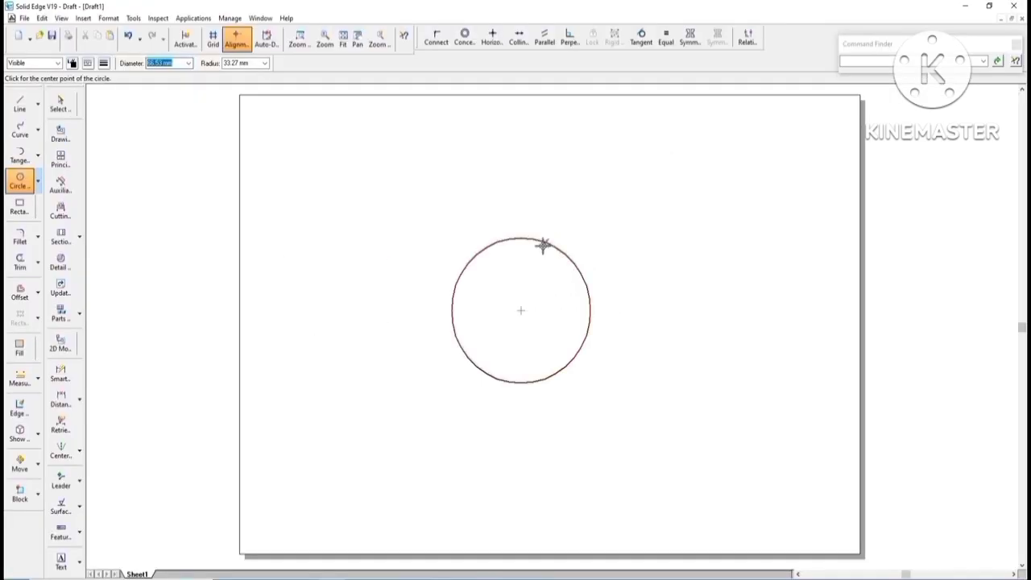
Draw four circles of about 33 mm radius centred on the first circle's edge, passing through its centre, and a wavy curve down from their lower intersection
{"action": "left_click", "coordinate": [534, 239]}
{"action": "left_click", "coordinate": [521, 311]}
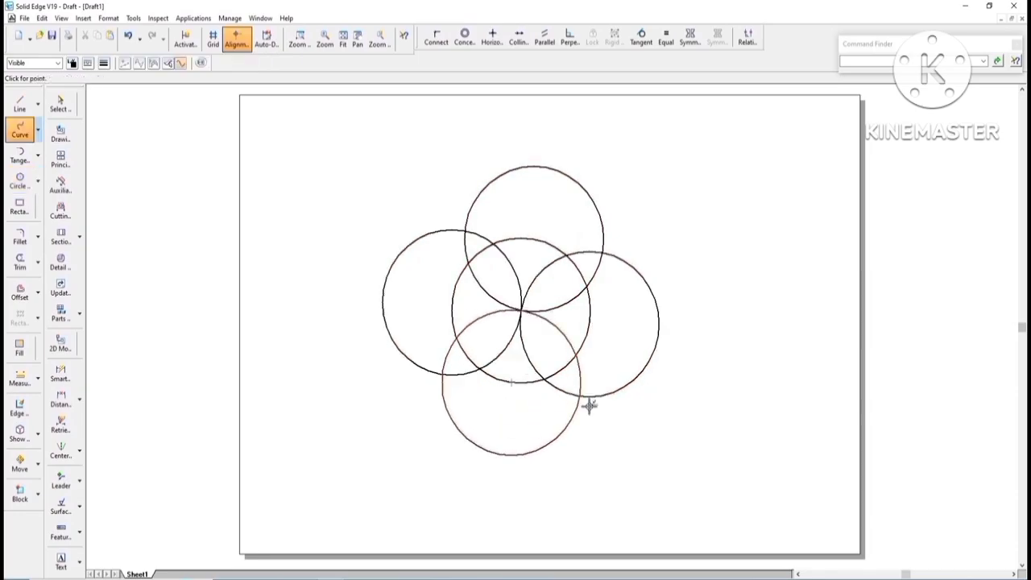
{"action": "mouse_move", "coordinate": [581, 397]}
{"action": "left_mouse_down"}
{"action": "mouse_move", "coordinate": [598, 437]}
{"action": "mouse_move", "coordinate": [556, 495]}
{"action": "mouse_move", "coordinate": [610, 543]}
{"action": "left_mouse_up"}
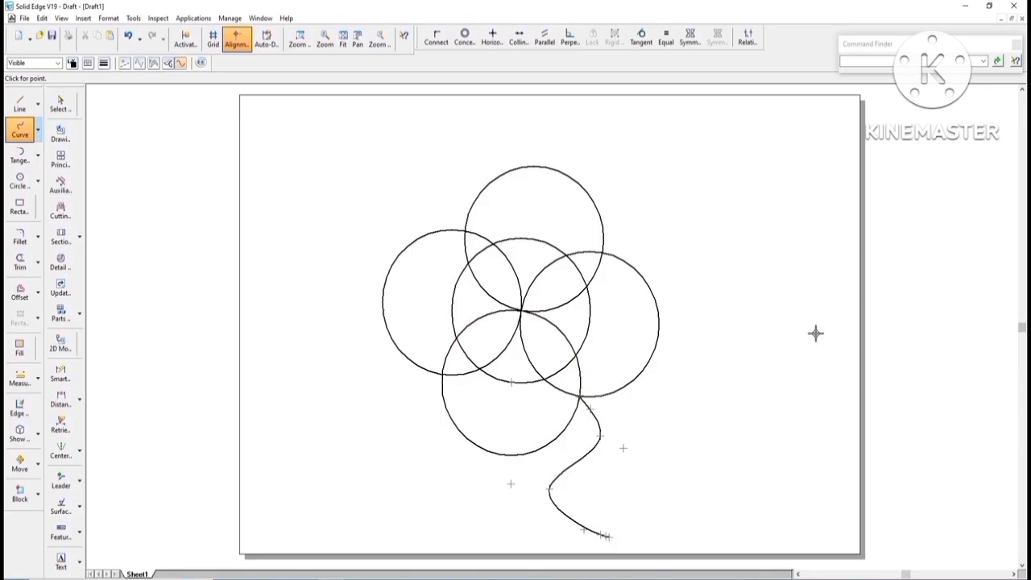
Draw connected lines from the leftmost circle's outer edge up to a corner and across to the top of the uppermost circle
{"action": "left_click", "coordinate": [19, 104]}
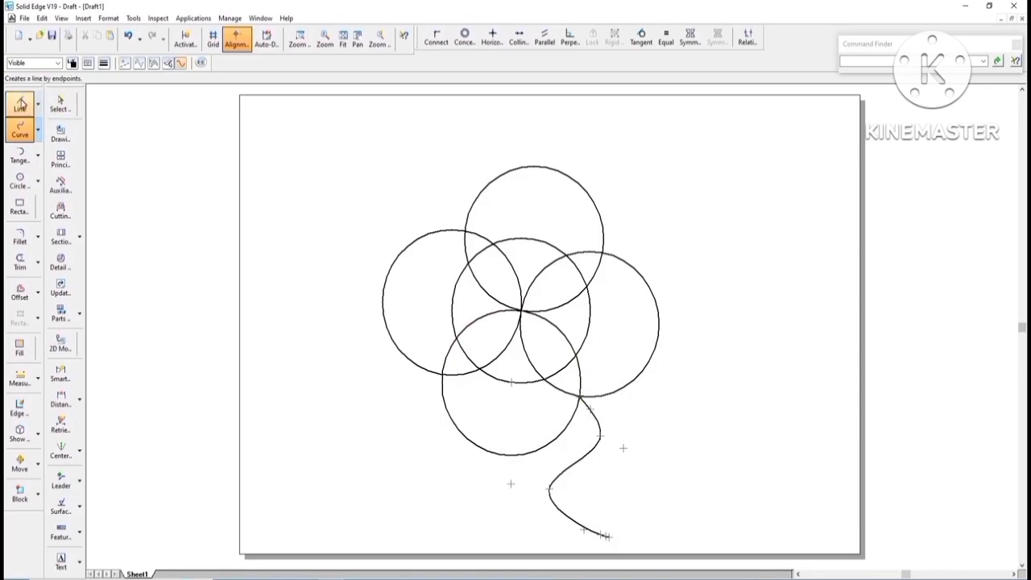
{"action": "left_click", "coordinate": [383, 303]}
{"action": "left_click", "coordinate": [376, 157]}
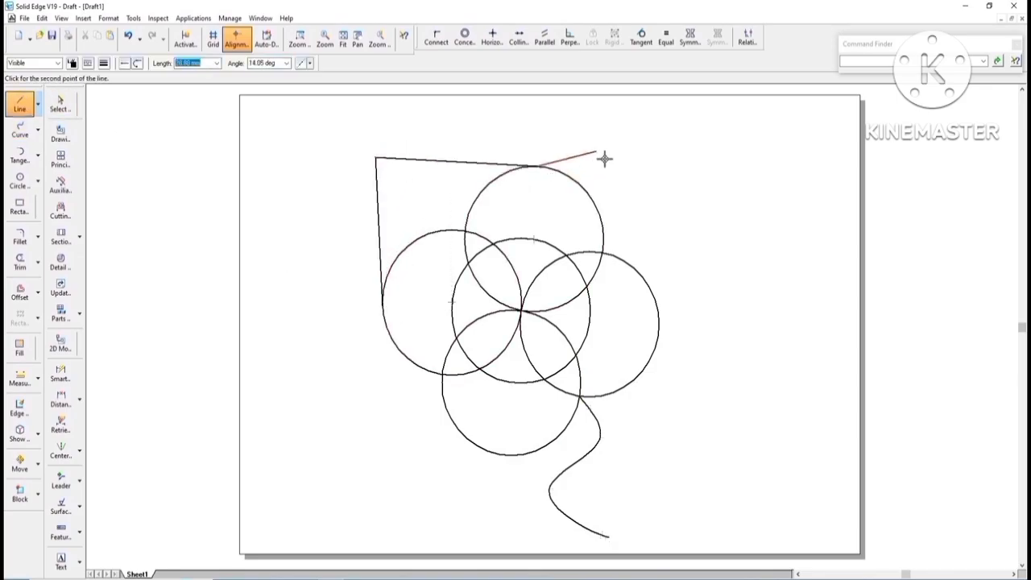